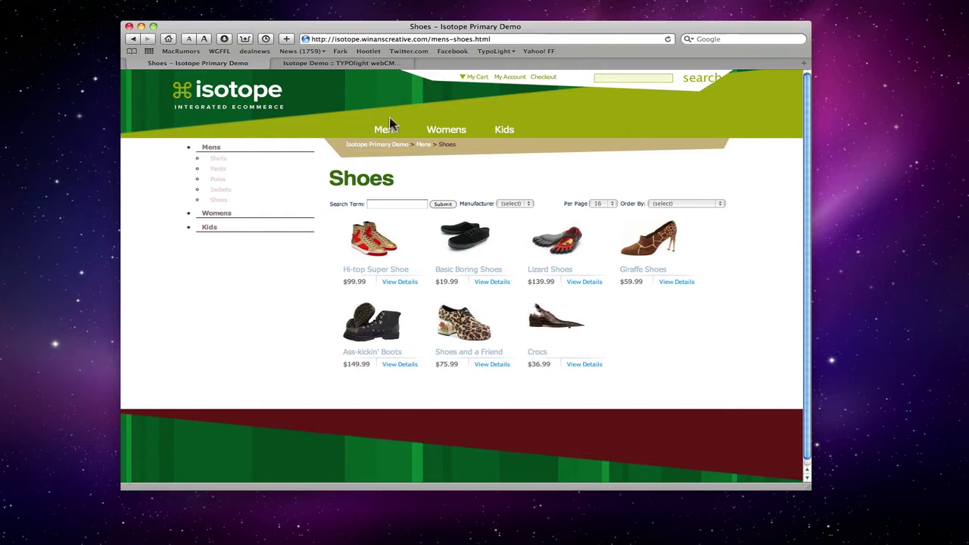
# Step: Go to the Mens > Shoes category page listing seven shoes with prices
pyautogui.moveTo(391, 141)
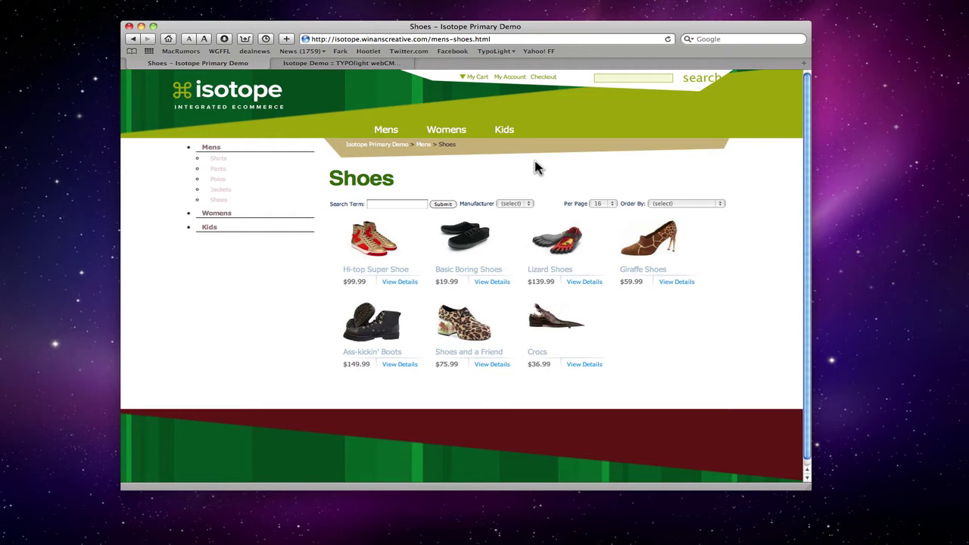
# Step: Check the cart holds one Hi-top Super Shoe at $99.99, then open that shoe's product page
pyautogui.click(477, 79)
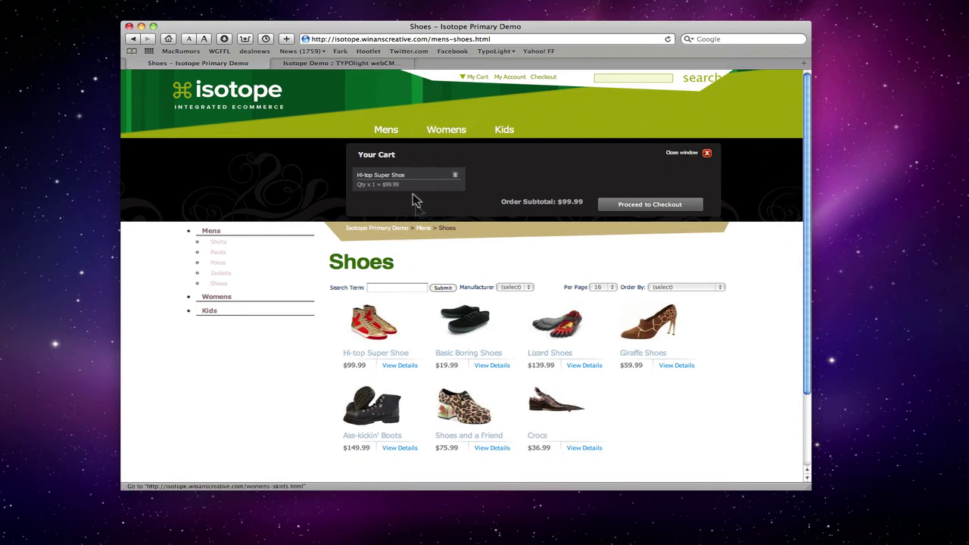
pyautogui.click(476, 79)
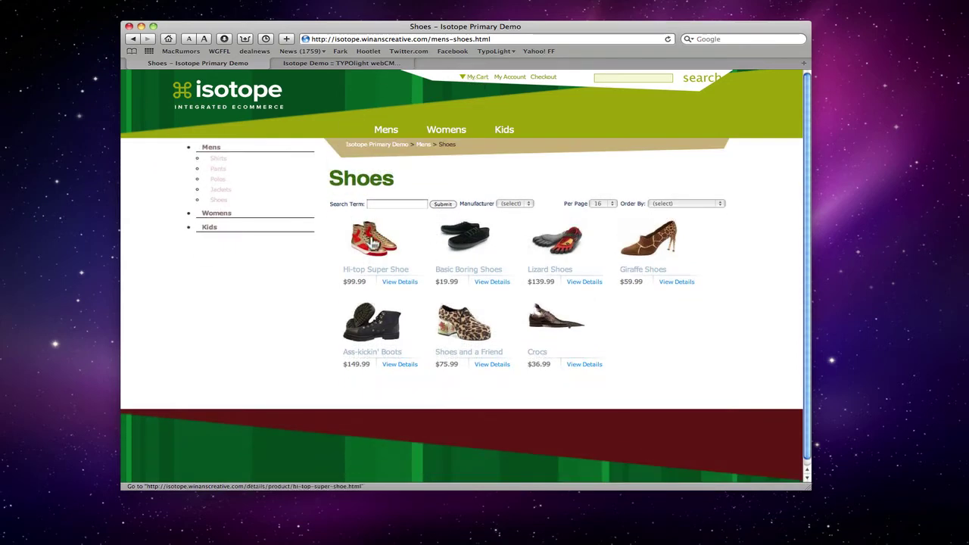
pyautogui.click(374, 244)
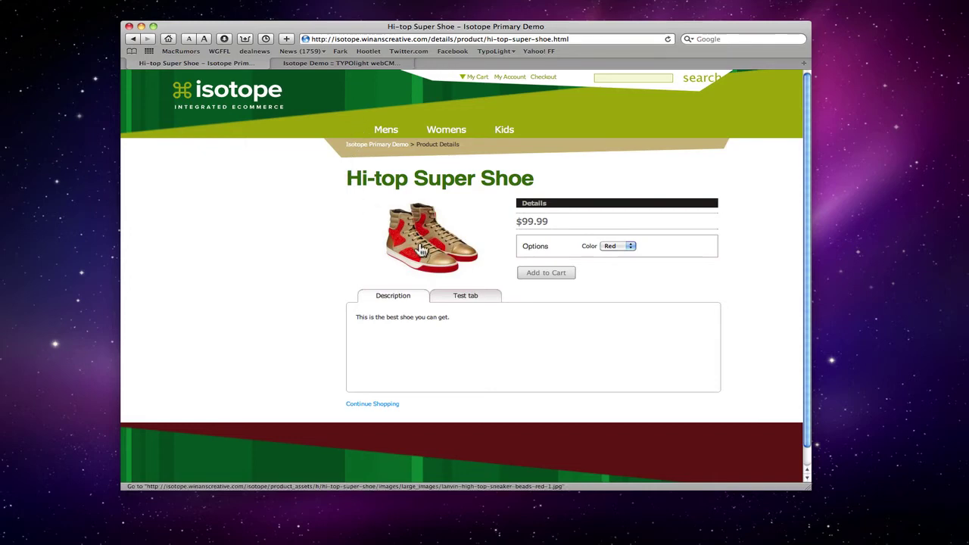
pyautogui.click(467, 259)
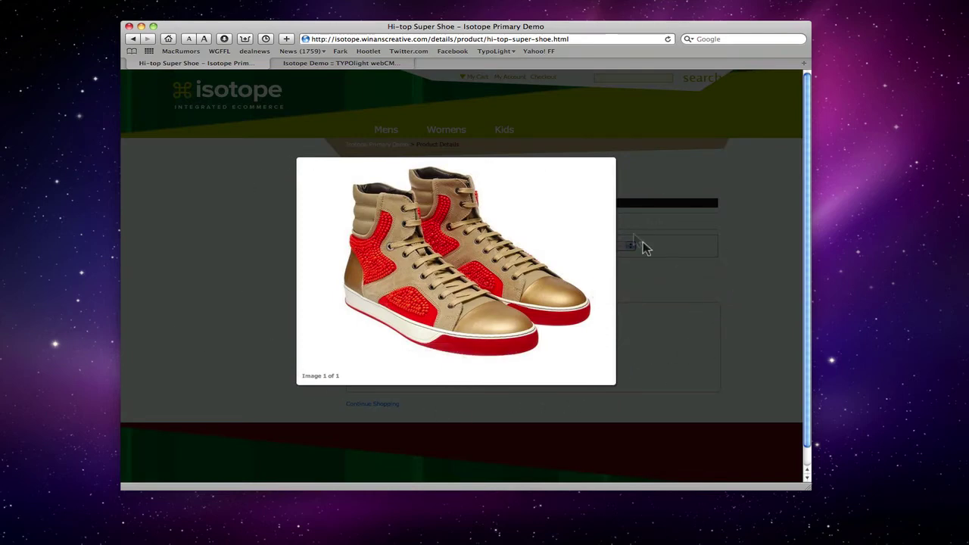
pyautogui.click(613, 368)
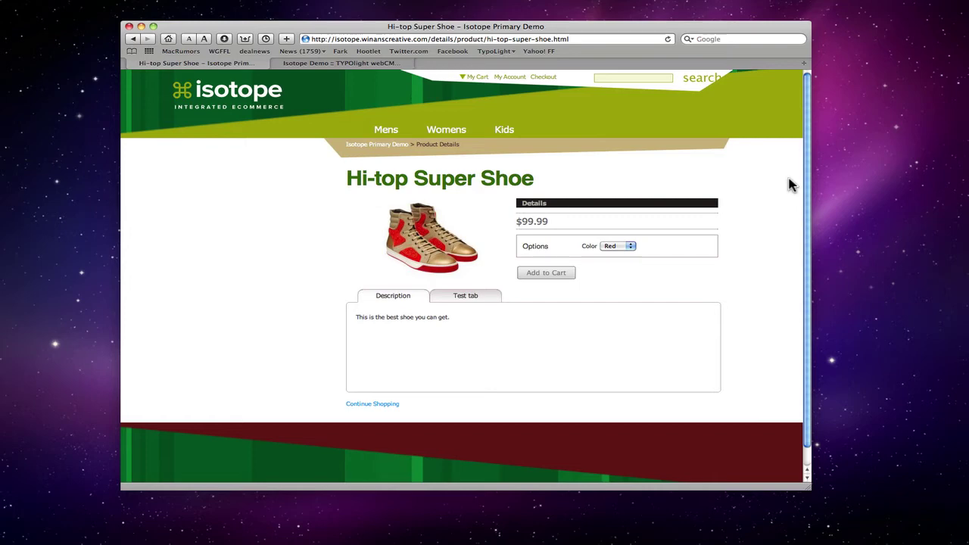
pyautogui.click(465, 296)
pyautogui.click(388, 295)
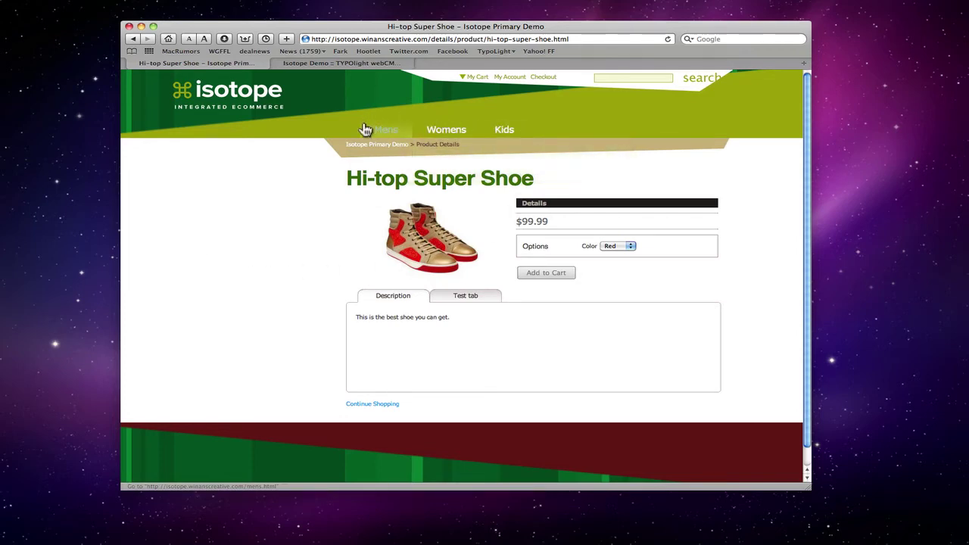
pyautogui.moveTo(386, 130)
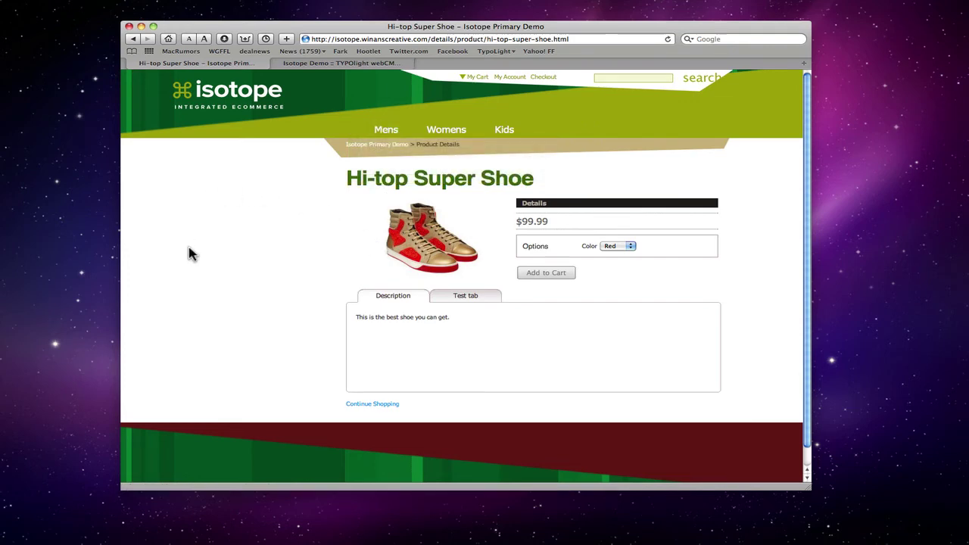
# Step: Review the back-end record ID 1 for Hi-top Super Shoe: Shoes category, price 99.99, featured and visible
pyautogui.click(322, 64)
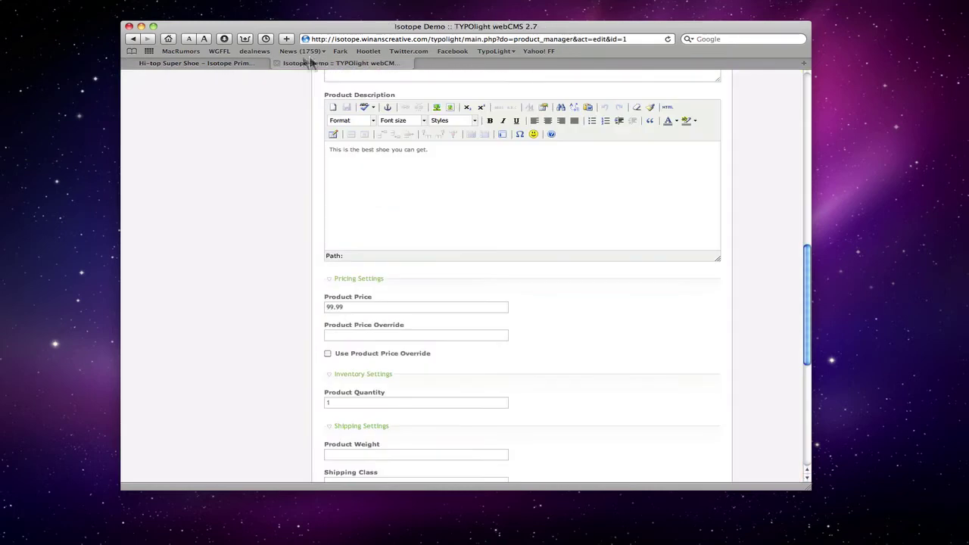
pyautogui.scroll(10, 227, 135)
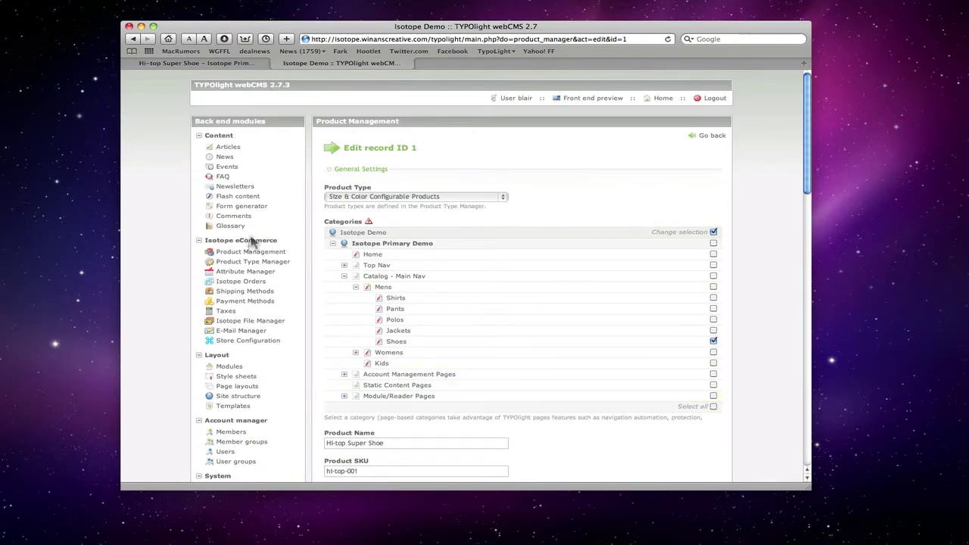
pyautogui.scroll(-15, 468, 329)
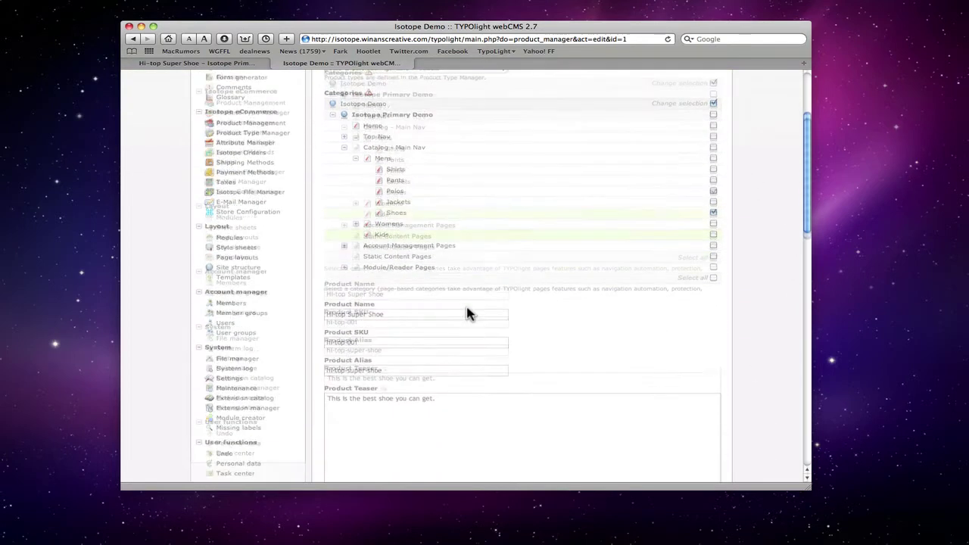
pyautogui.scroll(-5, 468, 301)
pyautogui.scroll(20, 468, 301)
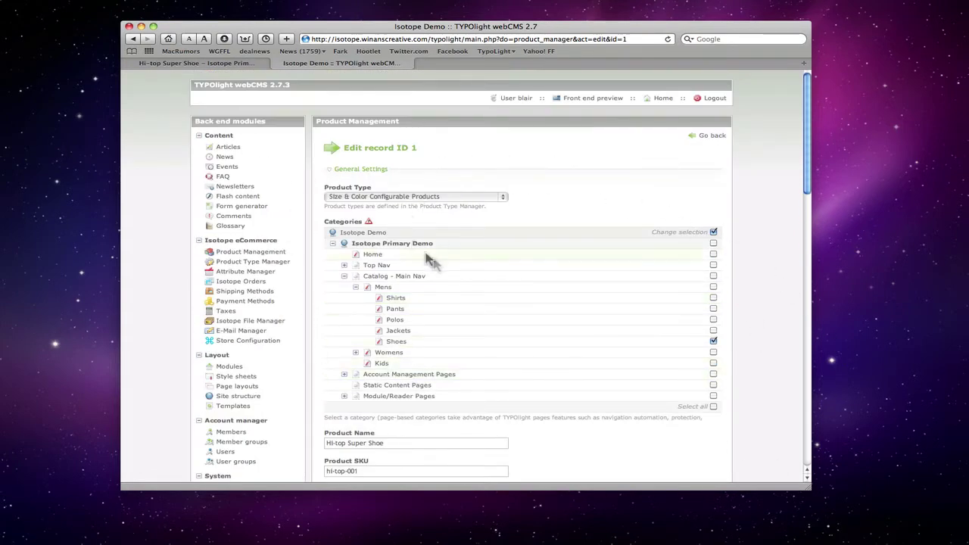
pyautogui.scroll(-1, 493, 314)
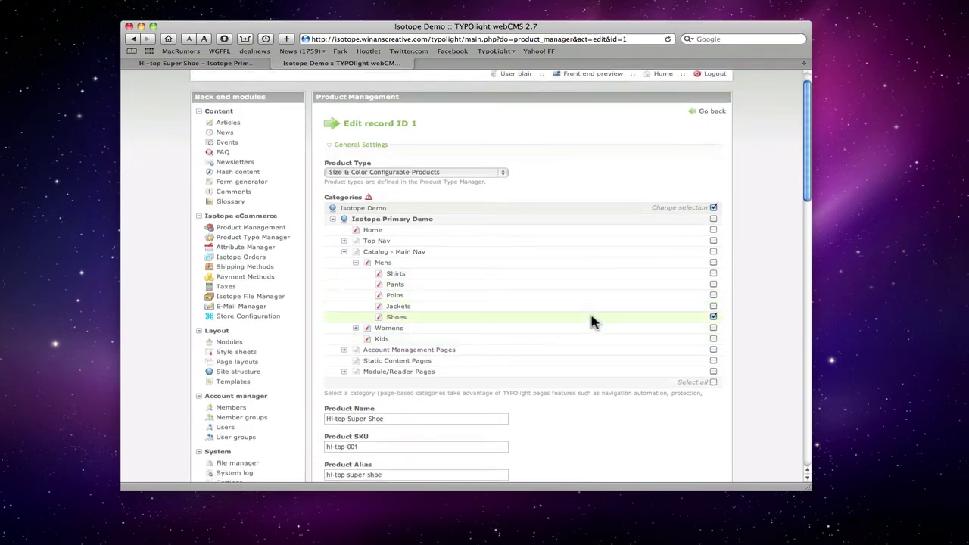
pyautogui.scroll(-1, 535, 295)
pyautogui.scroll(-4, 535, 293)
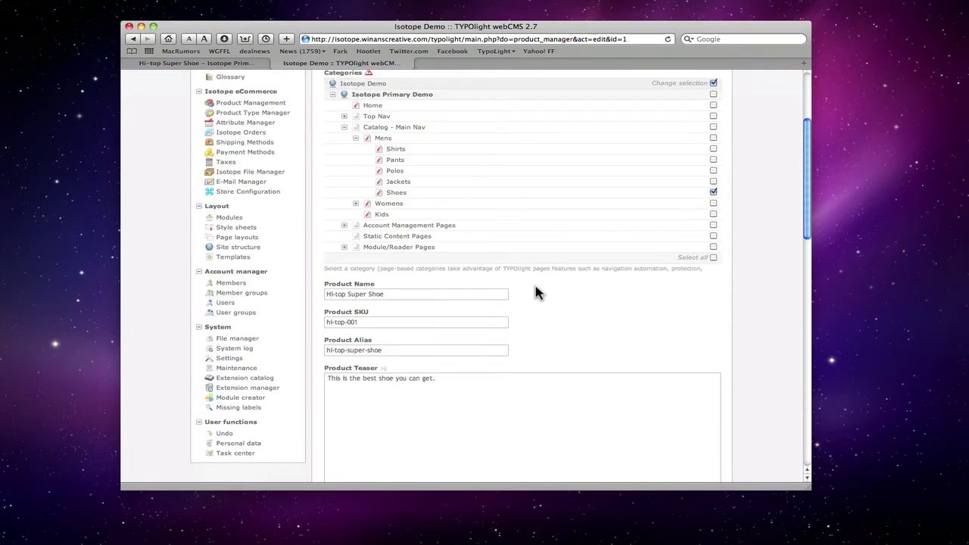
pyautogui.scroll(-4, 535, 294)
pyautogui.scroll(-12, 494, 256)
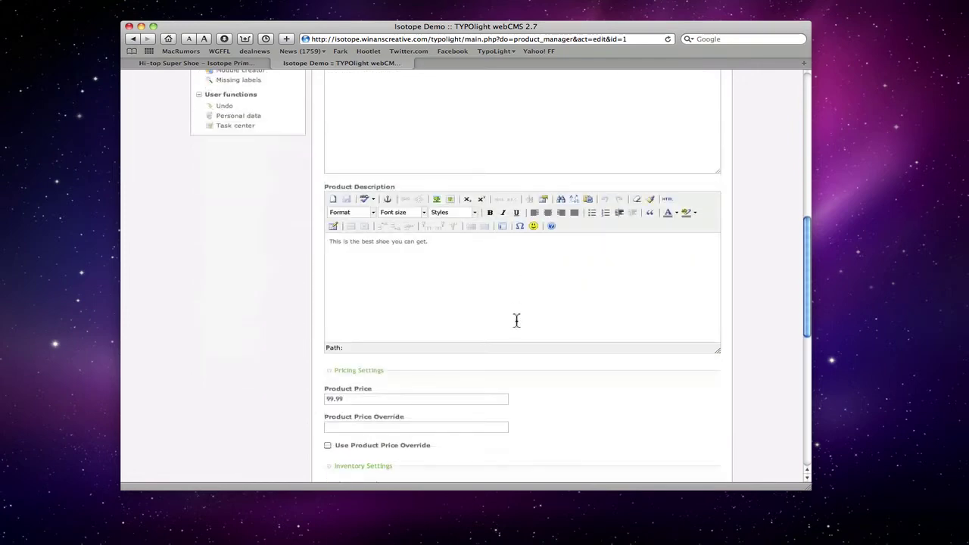
pyautogui.scroll(-8, 535, 361)
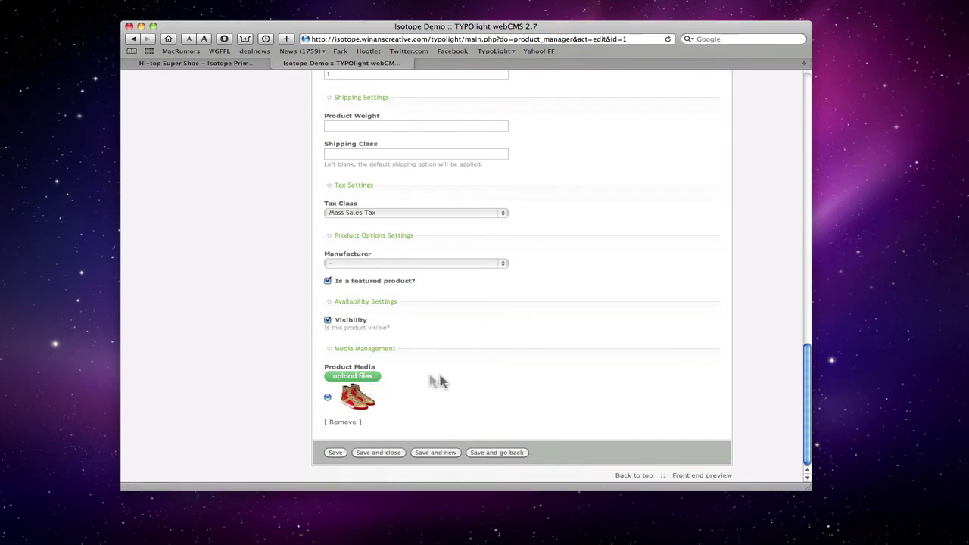
pyautogui.scroll(15, 496, 268)
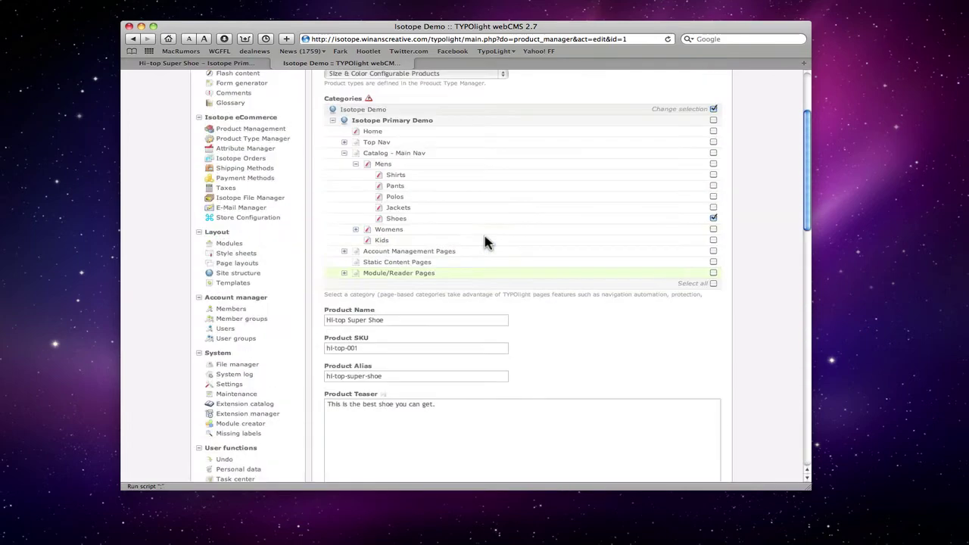
pyautogui.scroll(4, 485, 242)
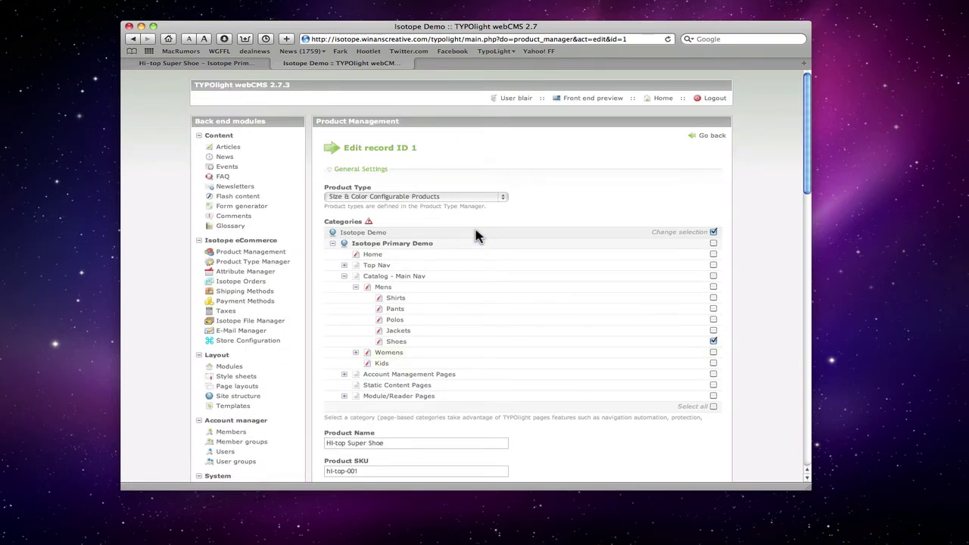
# Step: Leave the product type as Size & Color Configurable Products and go back to the product list
pyautogui.click(442, 199)
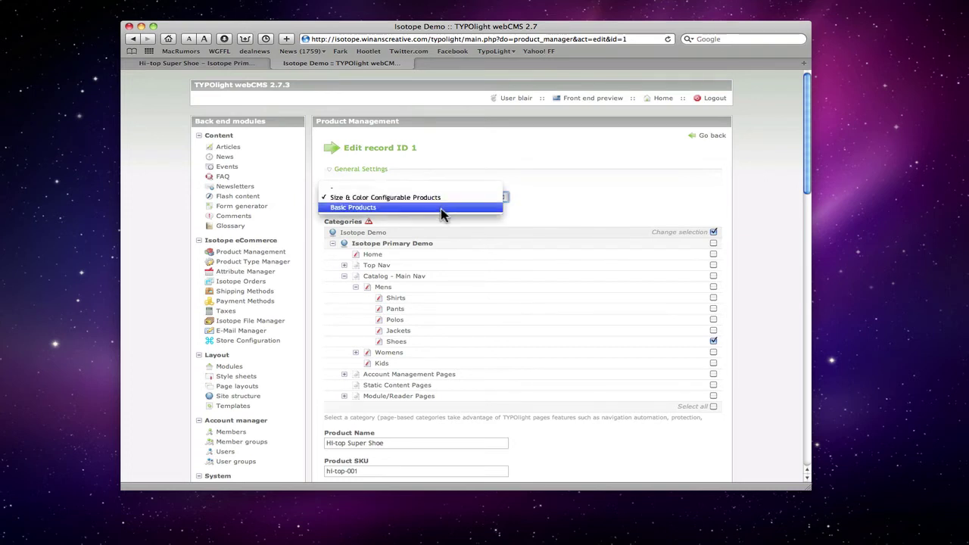
pyautogui.click(443, 199)
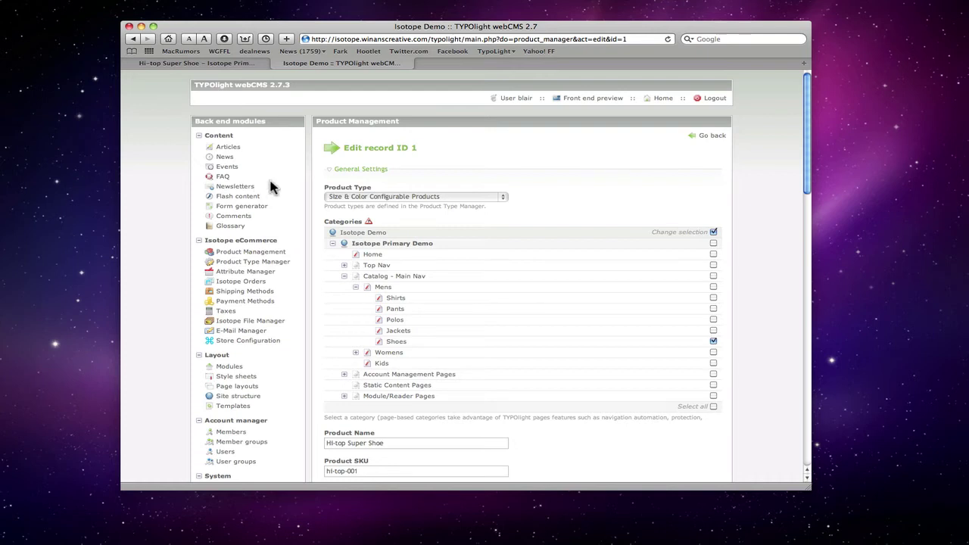
pyautogui.click(692, 136)
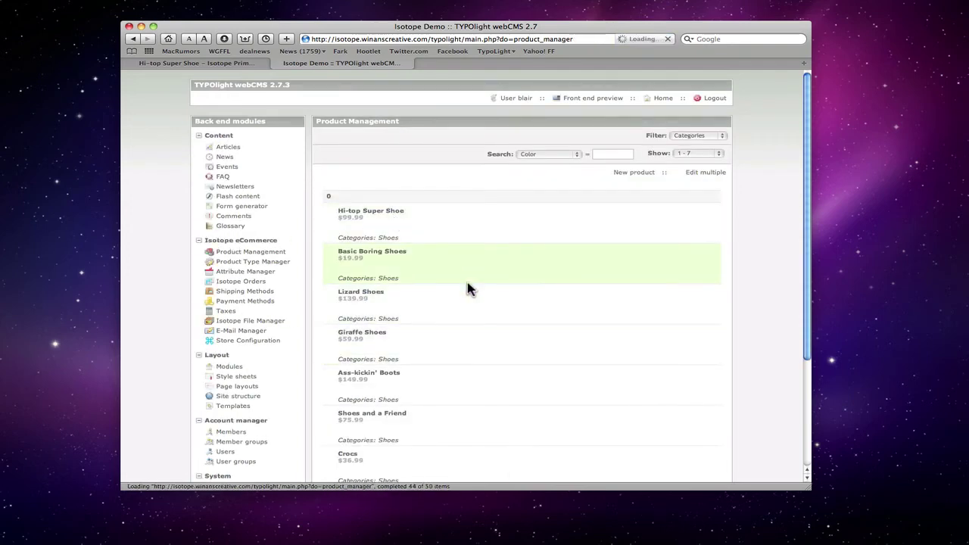
pyautogui.scroll(-3, 439, 315)
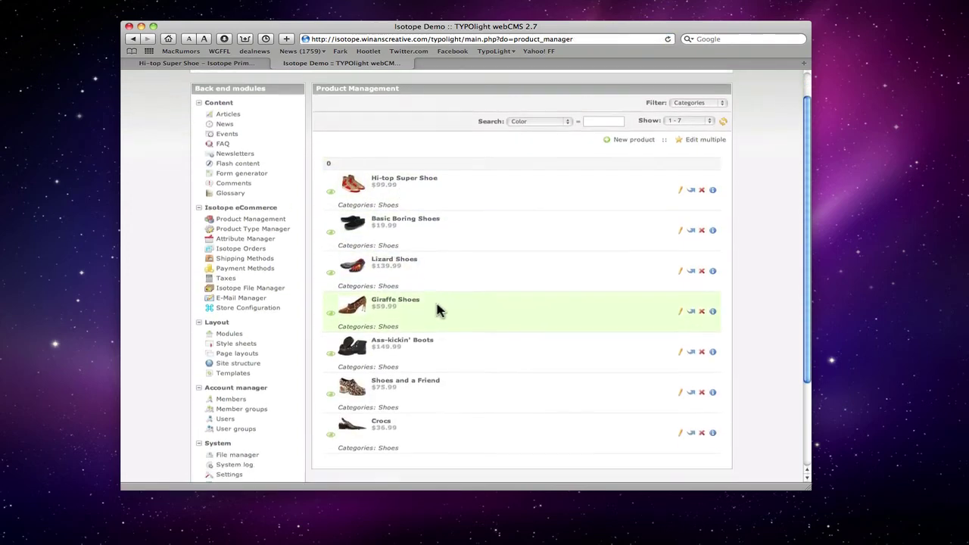
pyautogui.scroll(3, 439, 227)
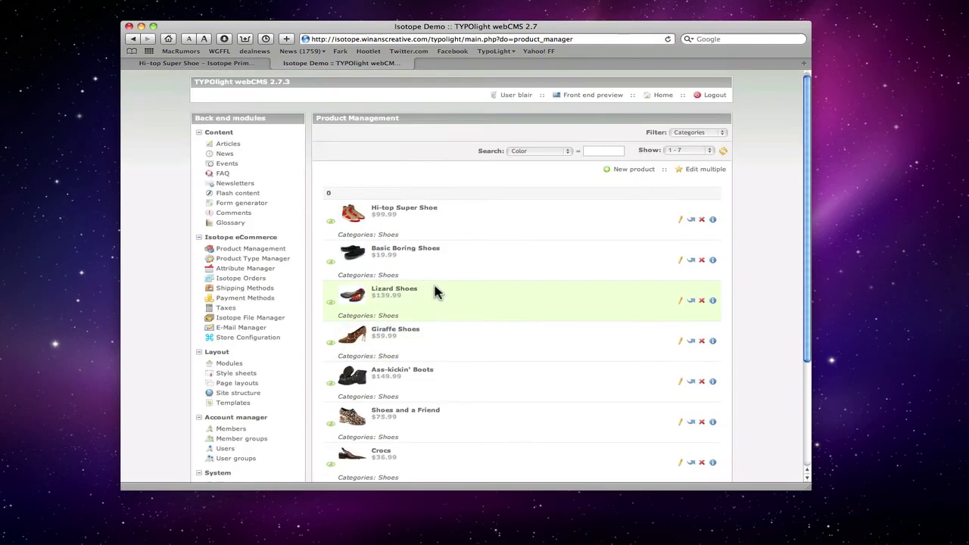
pyautogui.click(680, 219)
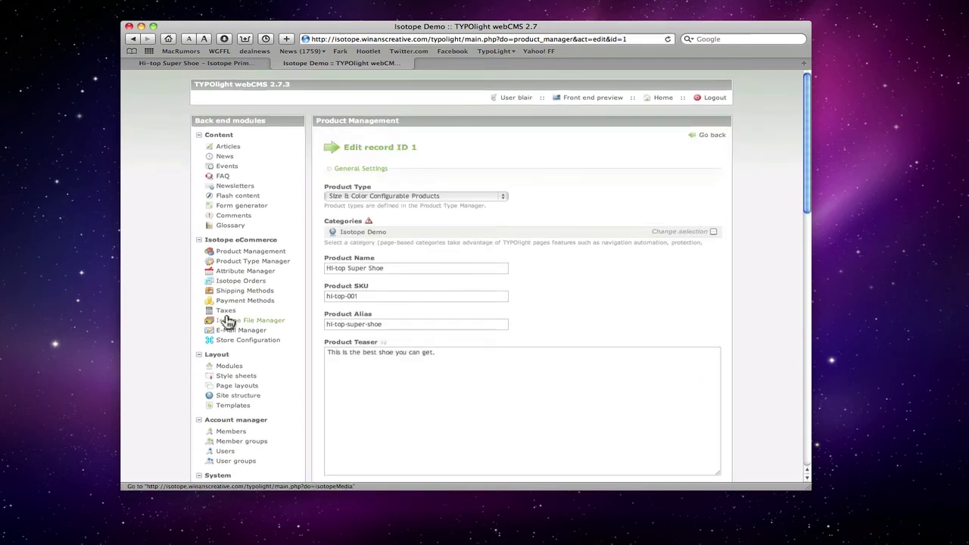
pyautogui.click(226, 253)
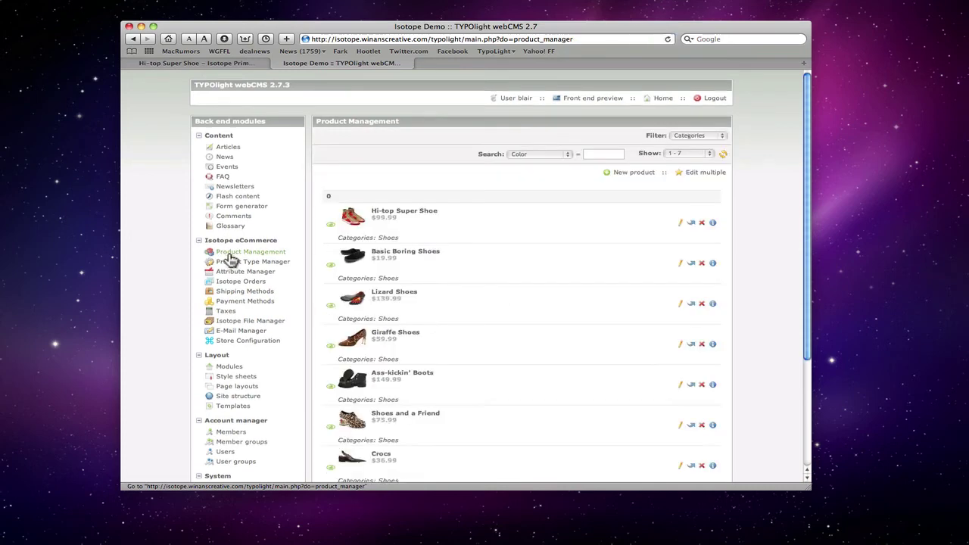
pyautogui.scroll(-3, 456, 322)
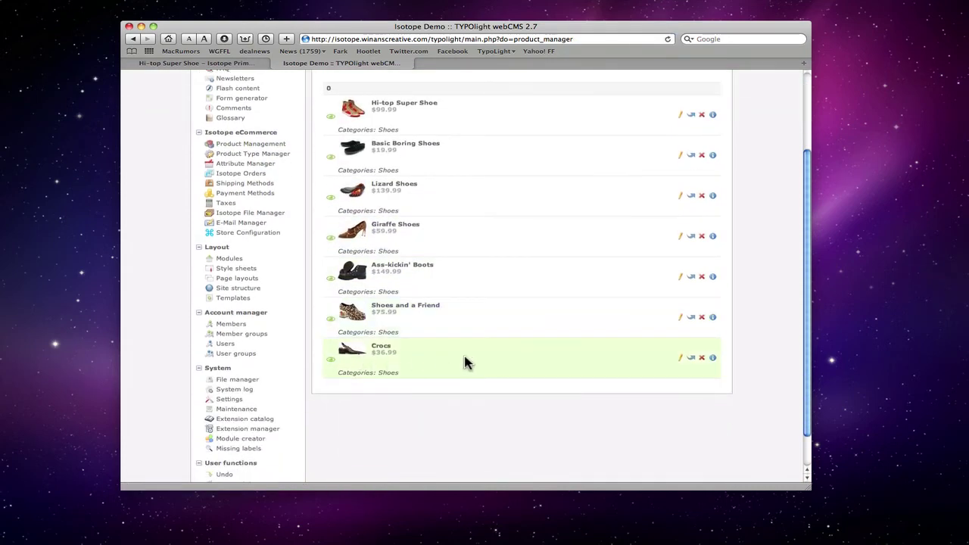
pyautogui.scroll(3, 465, 362)
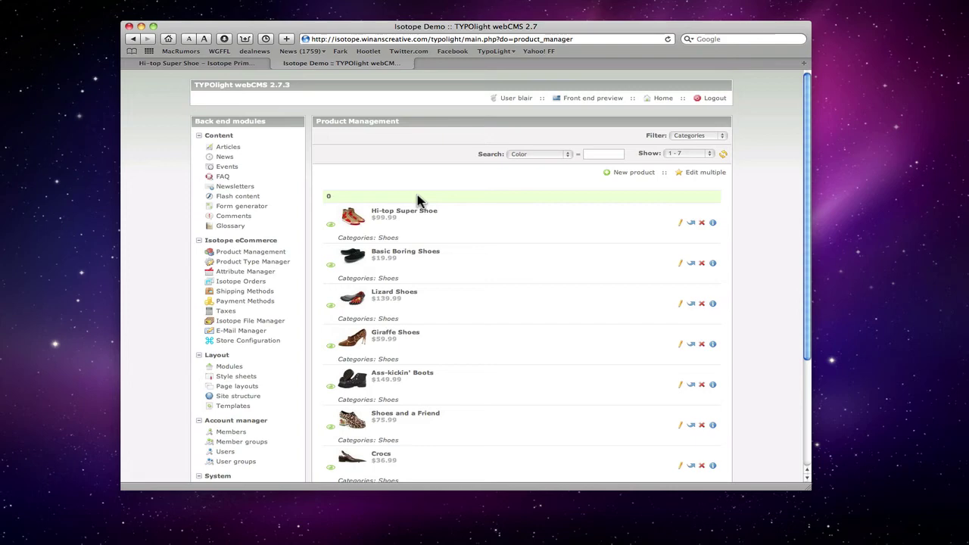
pyautogui.scroll(-3, 487, 304)
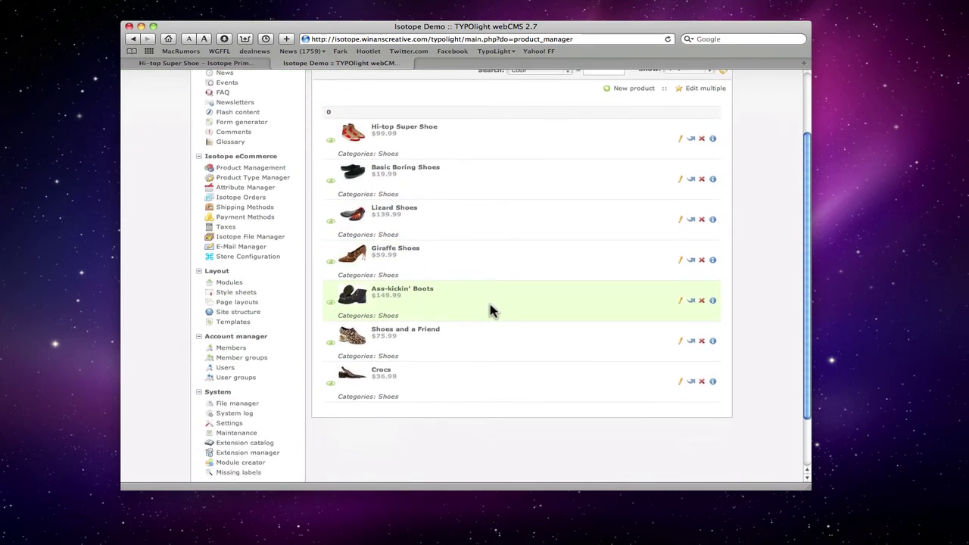
pyautogui.scroll(3, 522, 280)
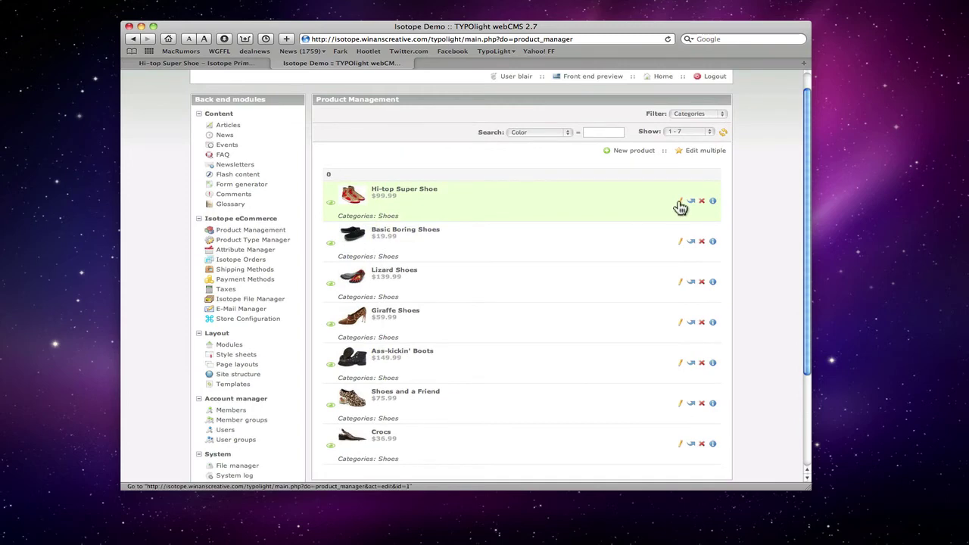
# Step: Look over the Hi-top Super Shoe edit form, then go to COMMUNITY > Beta Program on isotopeecommerce.com
pyautogui.click(679, 202)
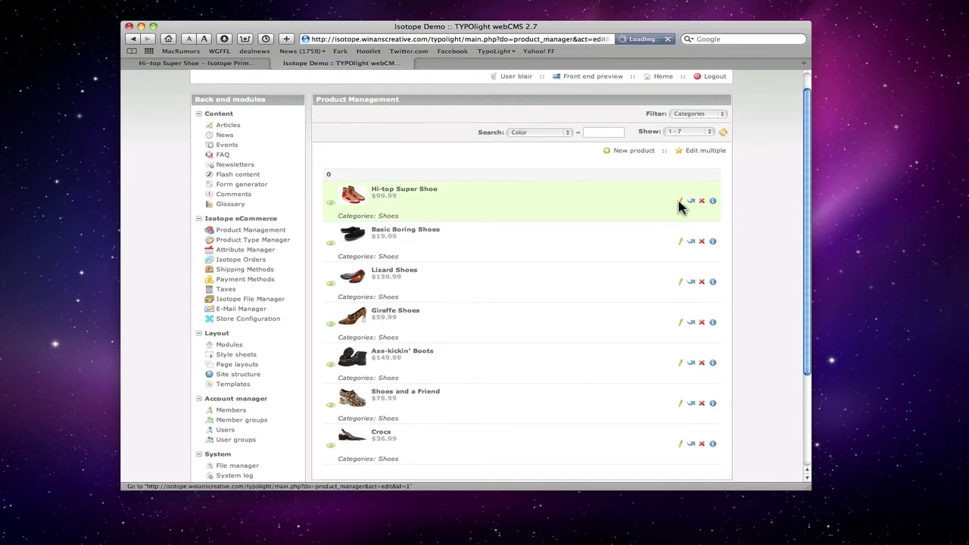
pyautogui.scroll(-10, 593, 300)
pyautogui.scroll(-5, 593, 300)
pyautogui.scroll(15, 593, 300)
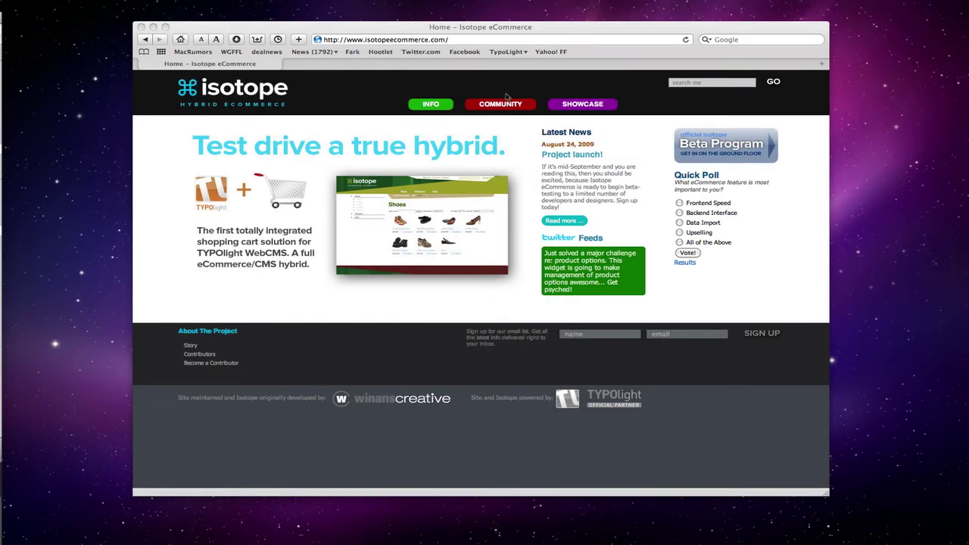
pyautogui.click(507, 106)
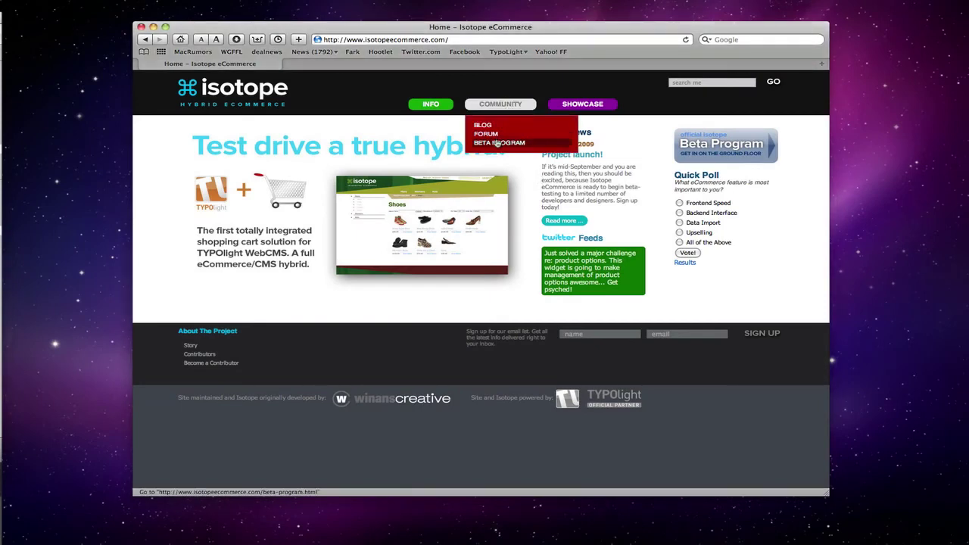
pyautogui.click(498, 143)
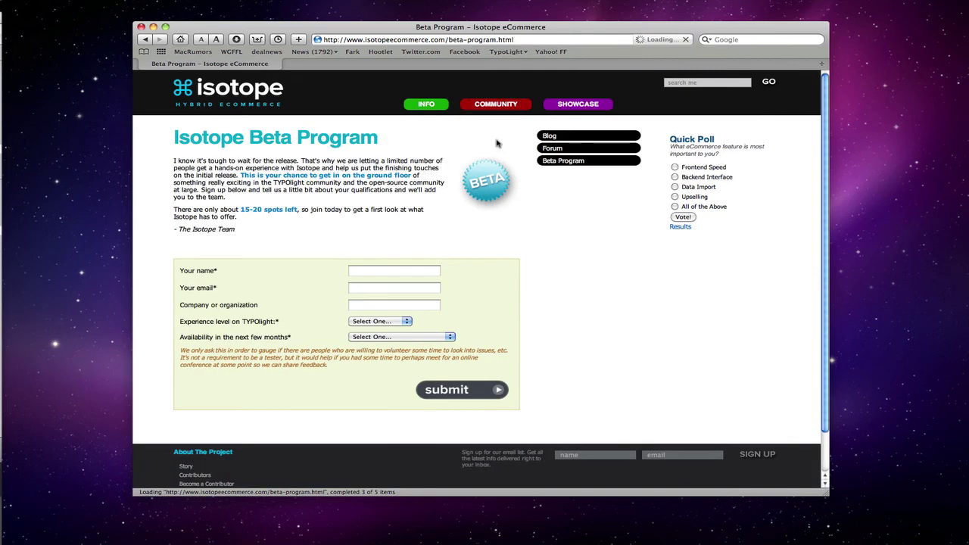